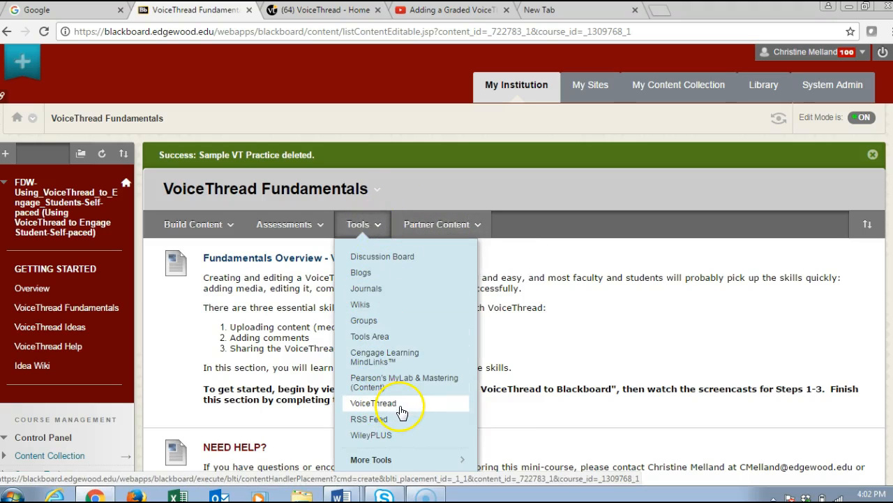
Start a new VoiceThread item in the VoiceThread Fundamentals content area and name it "Sample VT Practice"
left_click(397, 405)
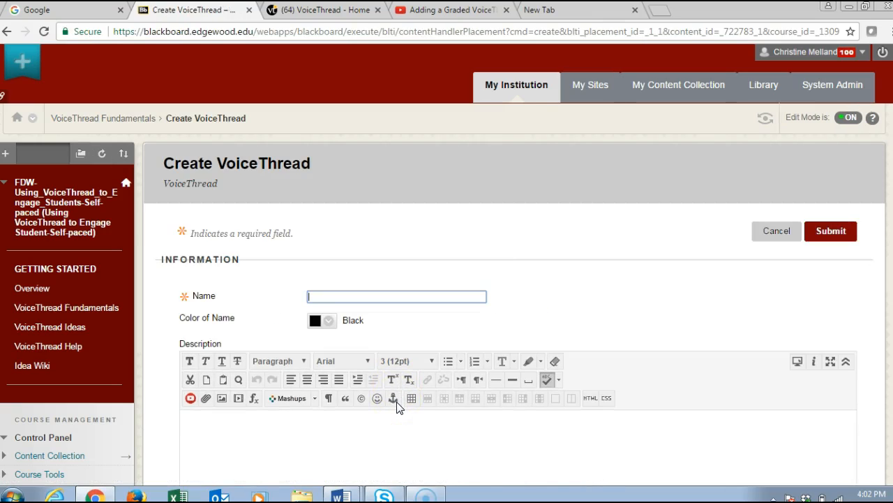
type("Sample ")
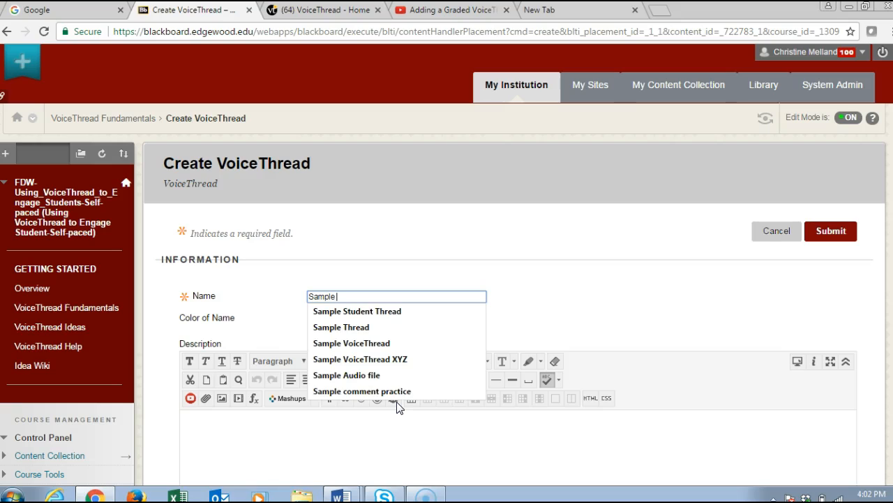
type("VT P")
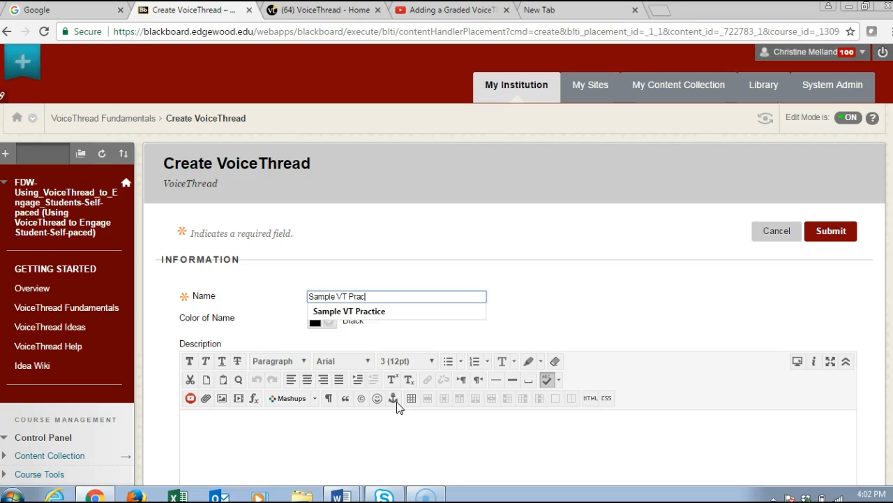
type("rac")
key("Down")
key("Return")
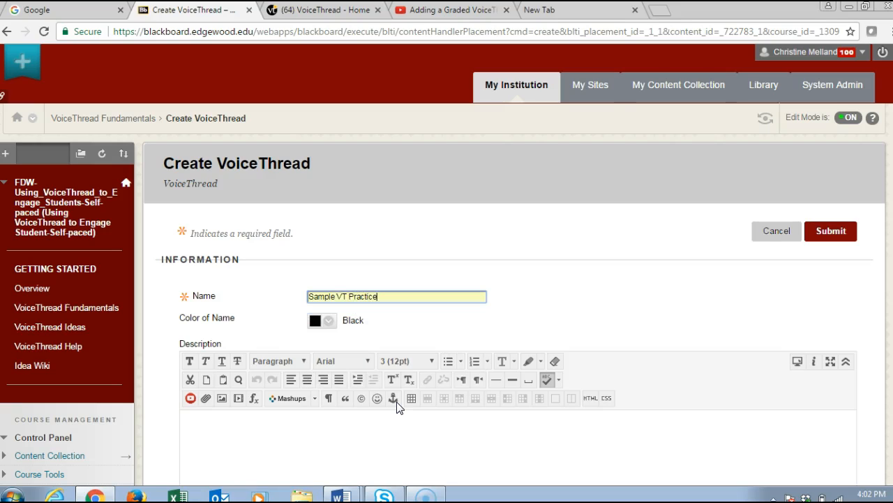
Enter the description "Instructions for students." and submit the VoiceThread item without grading
left_click(315, 420)
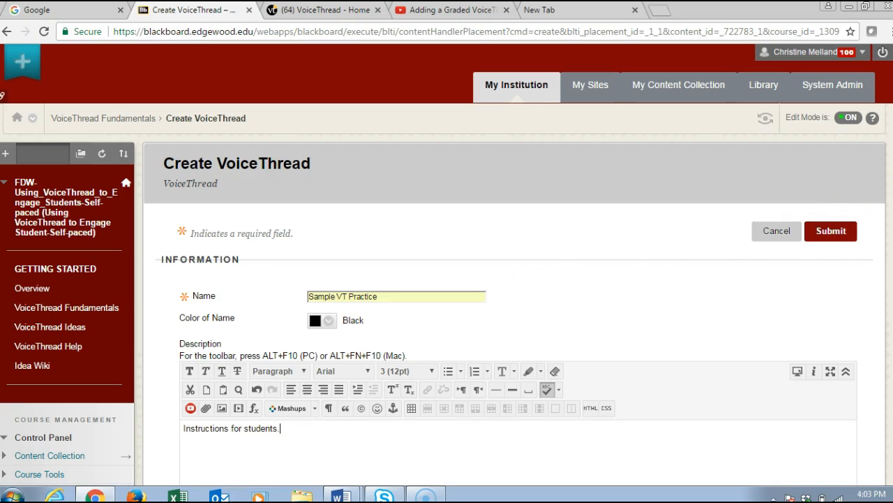
scroll(883, 234, "down", 5)
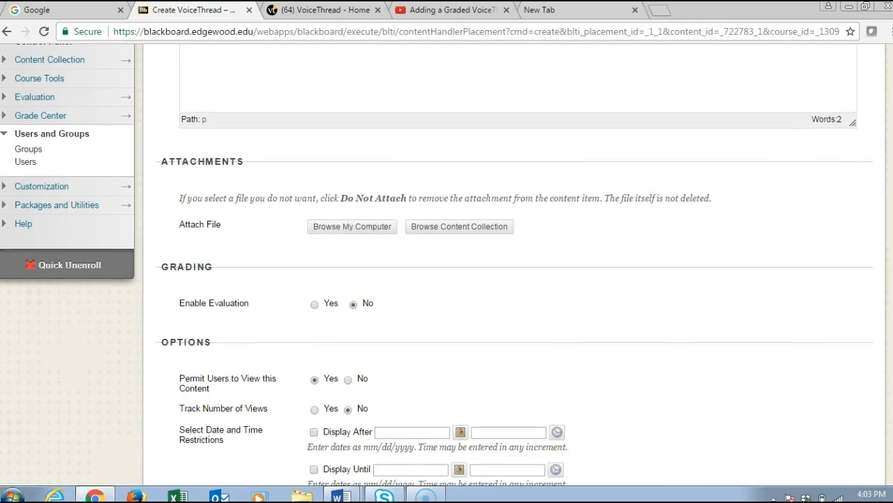
scroll(516, 266, "down", 1)
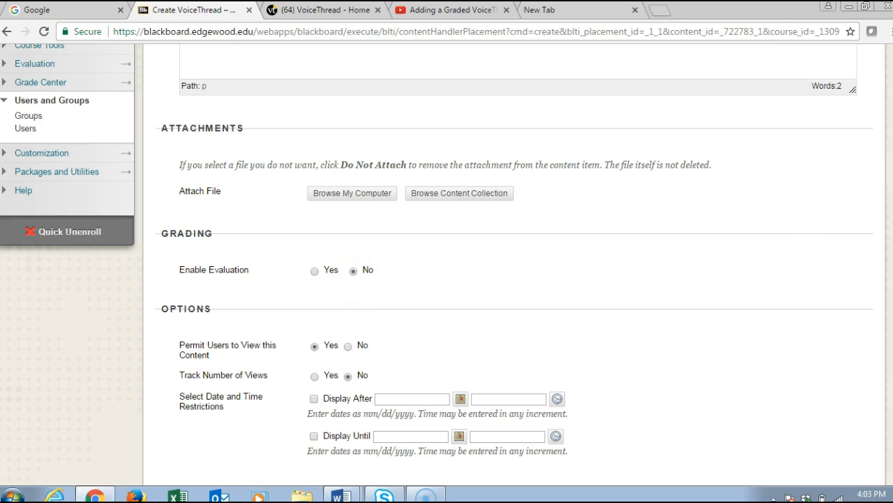
scroll(803, 253, "down", 2)
left_click(823, 449)
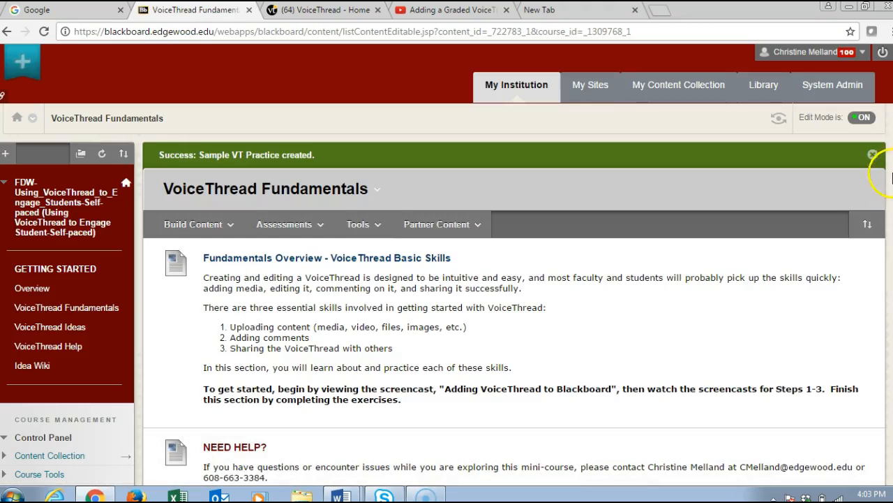
Open the Sample VT Practice item at the end of the content list to reach its VoiceThread setup
scroll(446, 265, "down", 12)
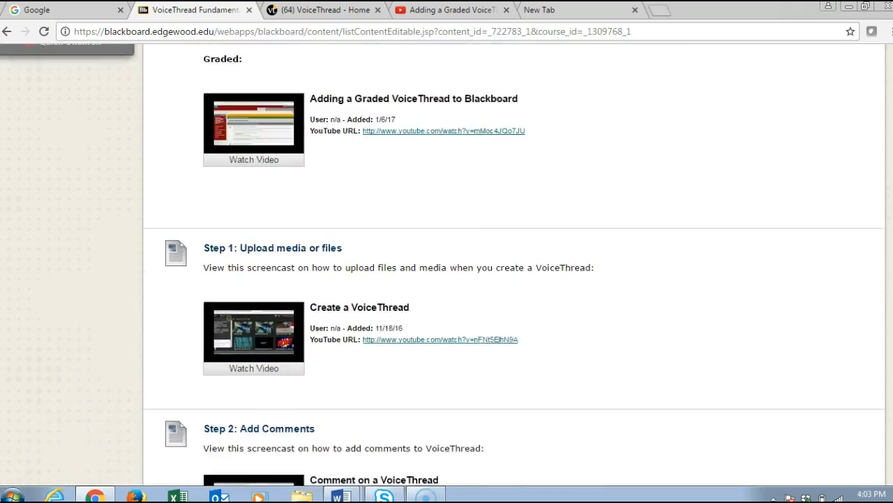
scroll(447, 265, "down", 7)
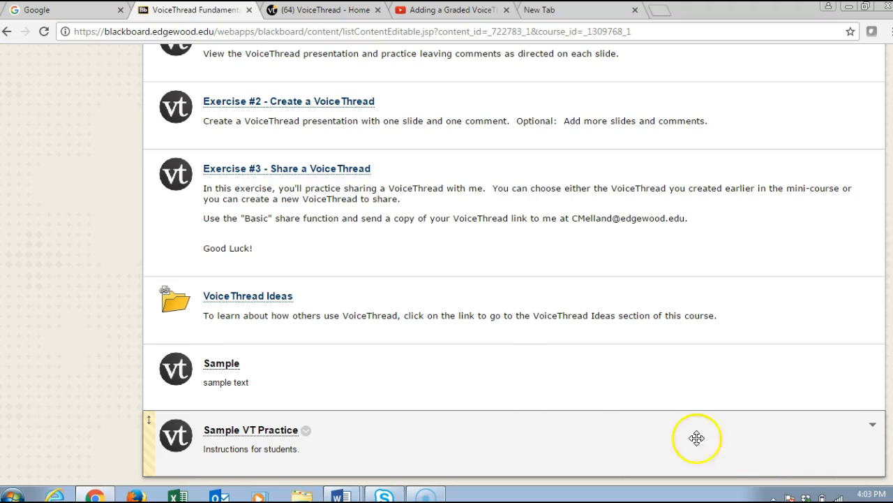
left_click(263, 438)
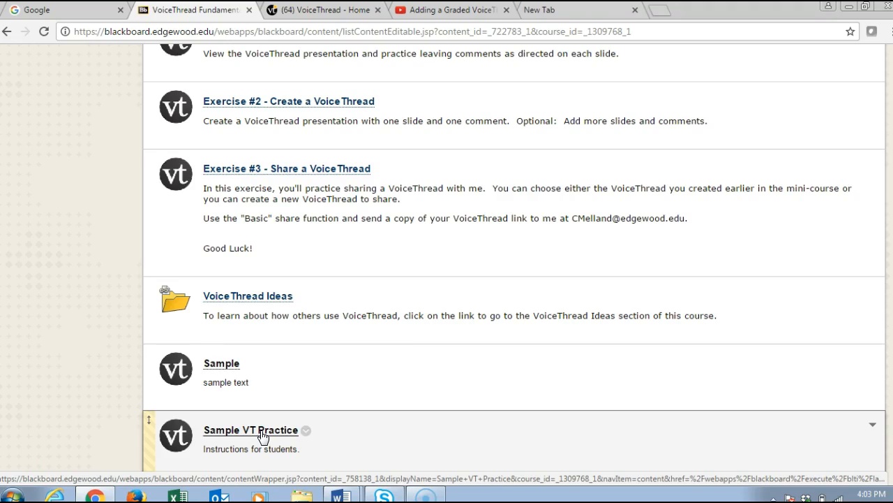
left_click(274, 434)
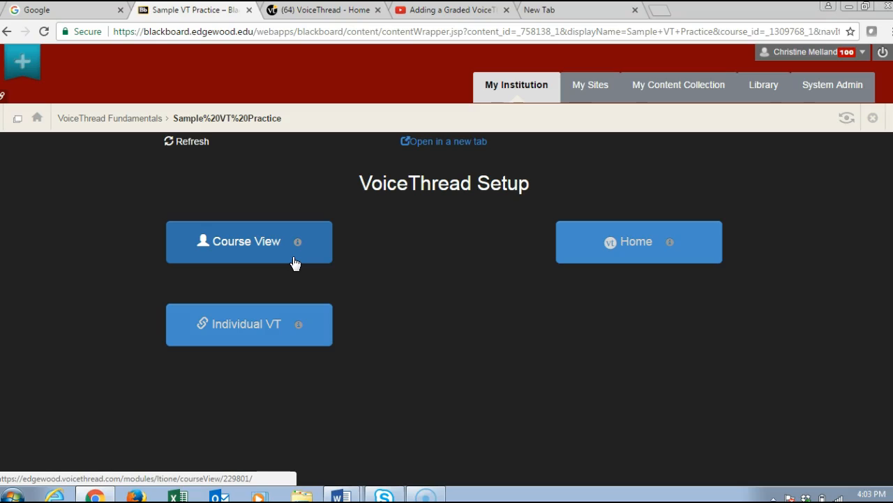
Set the item up as an Individual VT, share the existing "penguins" VoiceThread with the class, and return to the course
left_click(271, 344)
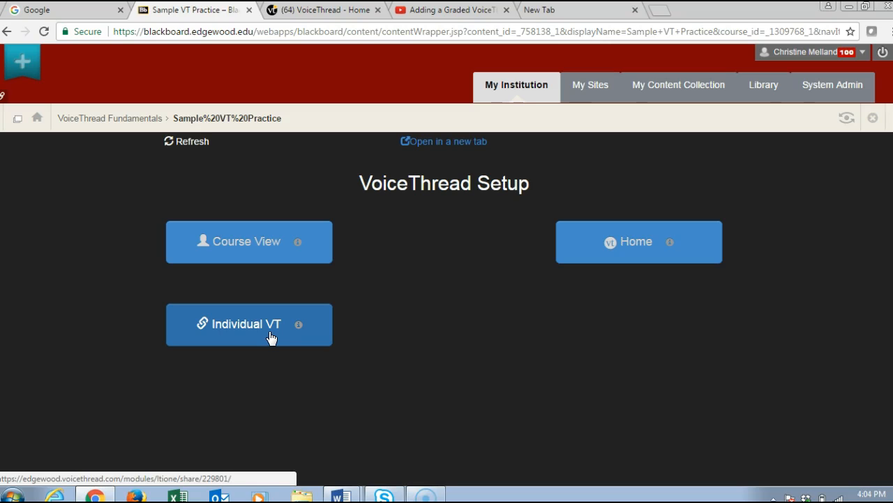
left_click(267, 334)
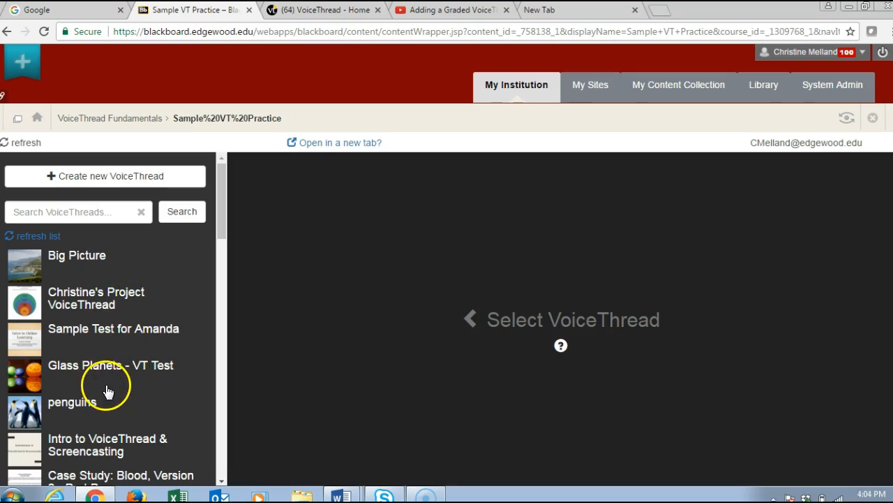
left_click(88, 408)
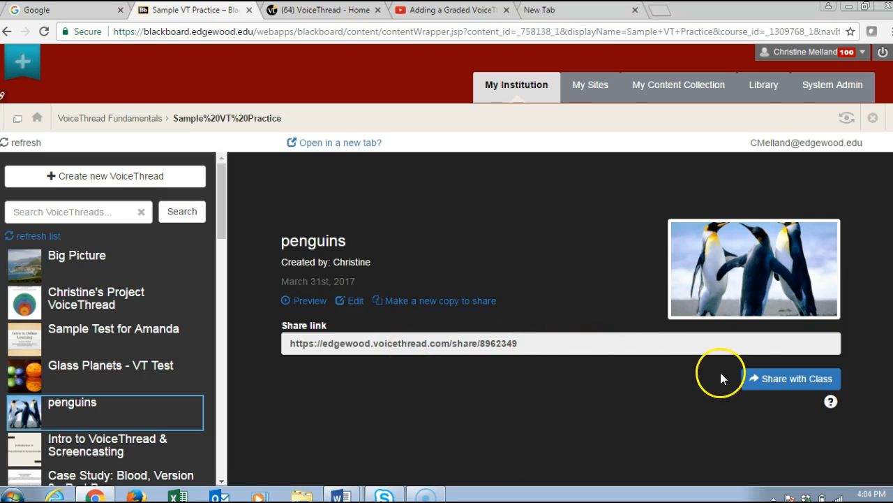
left_click(791, 391)
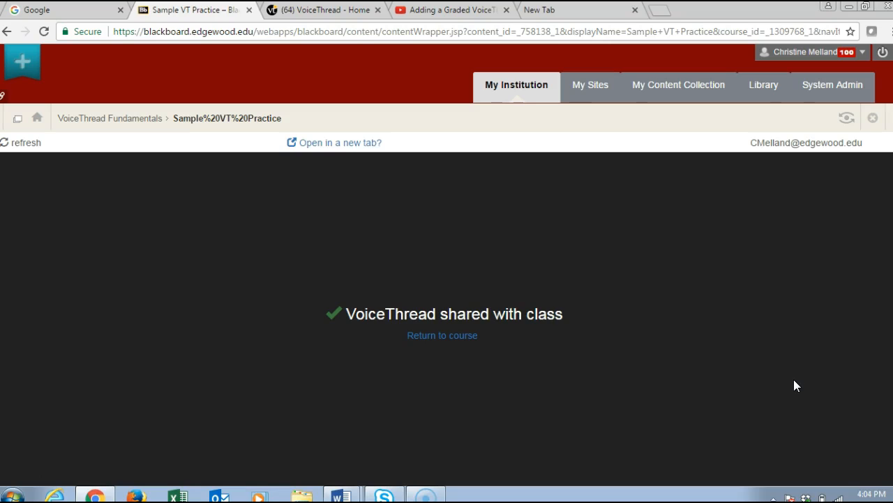
left_click(453, 336)
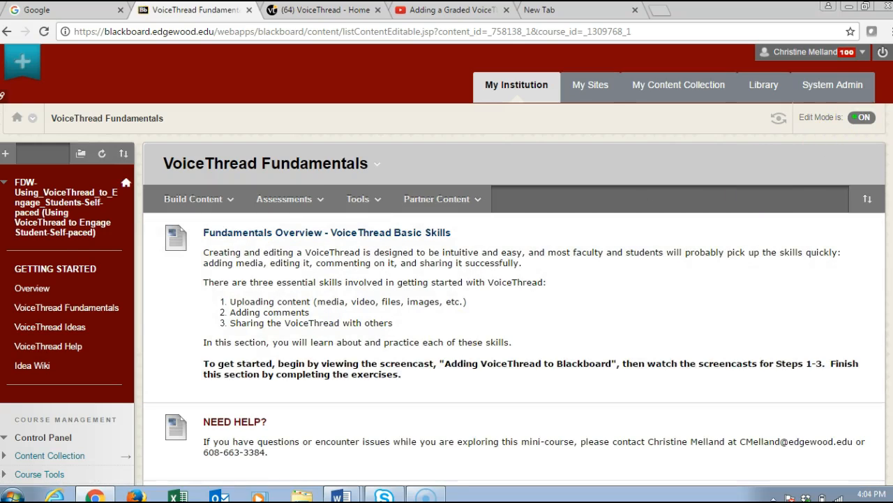
Open Sample VT Practice to view the shared penguins VoiceThread, pause its playback, and return to VoiceThread Fundamentals
scroll(878, 255, "down", 15)
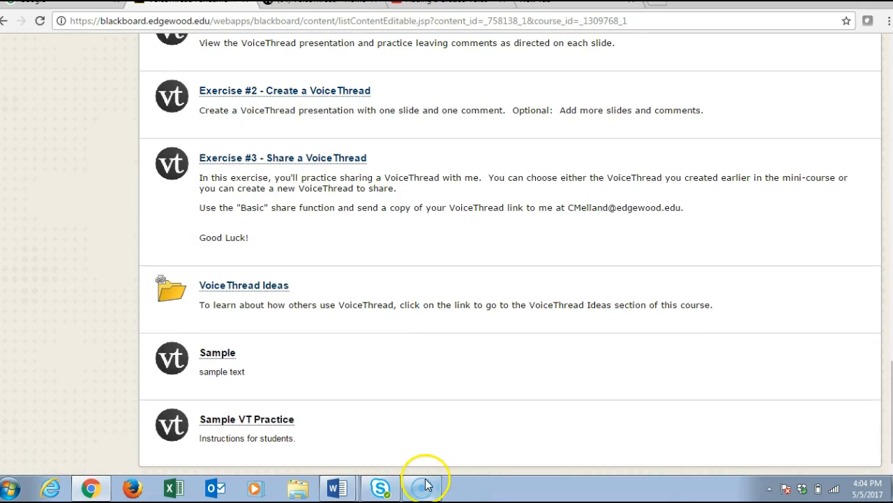
left_click(236, 420)
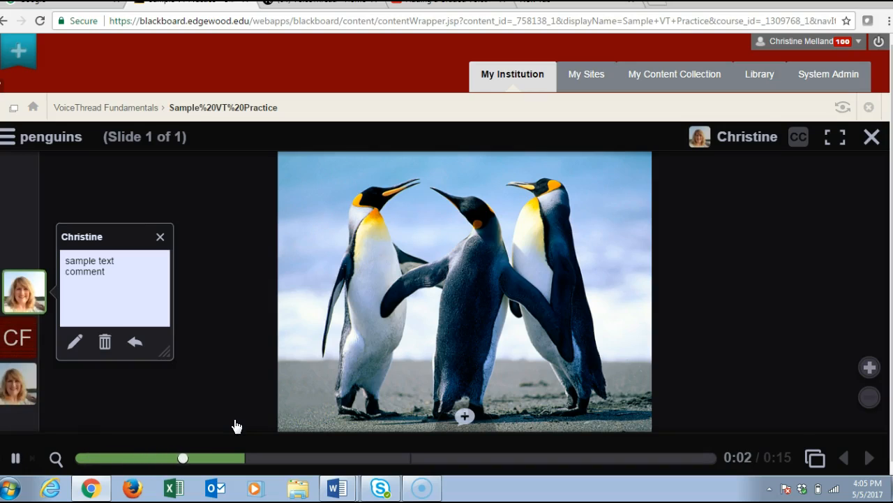
left_click(16, 458)
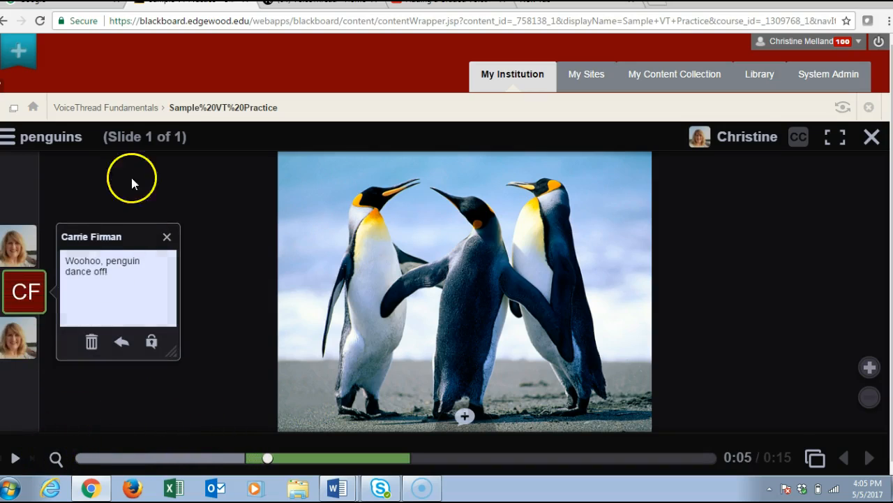
left_click(133, 112)
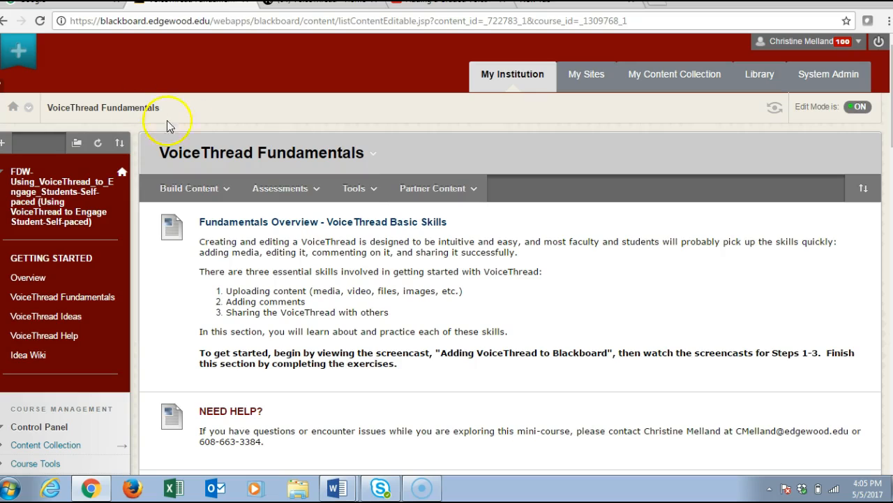
Start another VoiceThread item named "Sample VT Practice #2" with the description "Instructions for students."
left_click(364, 188)
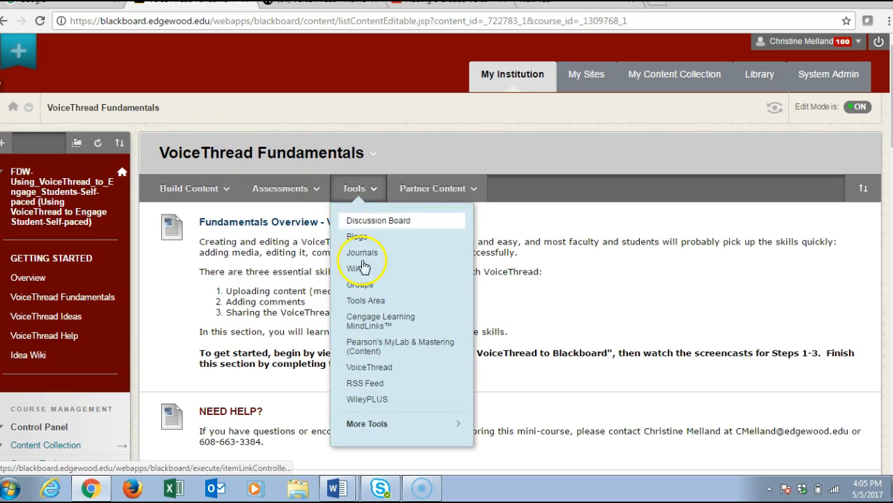
left_click(370, 367)
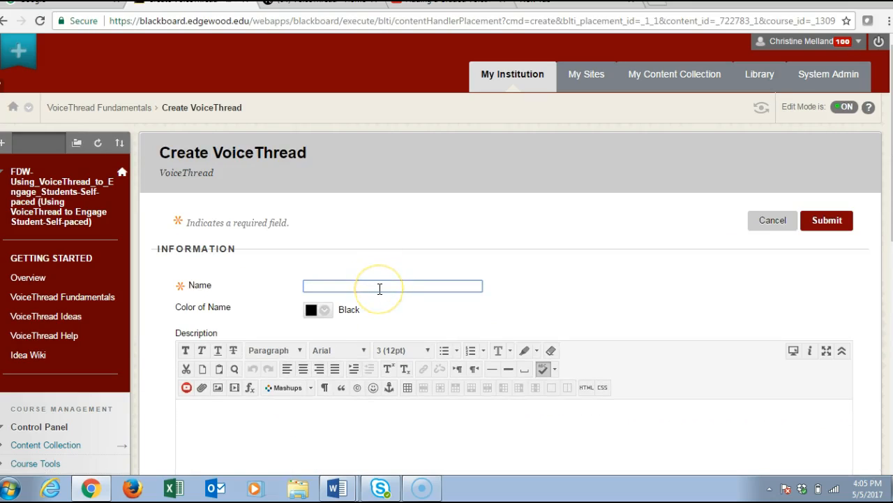
type("Sample VT Practice ")
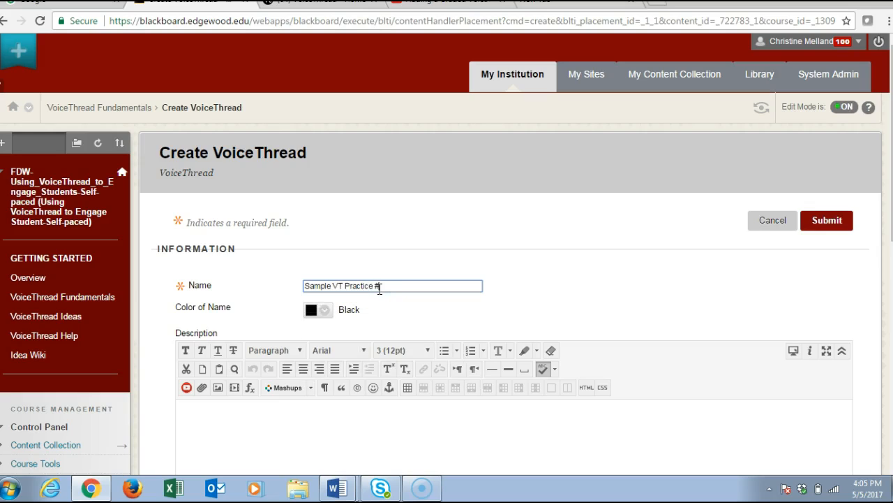
type("#2")
left_click(250, 412)
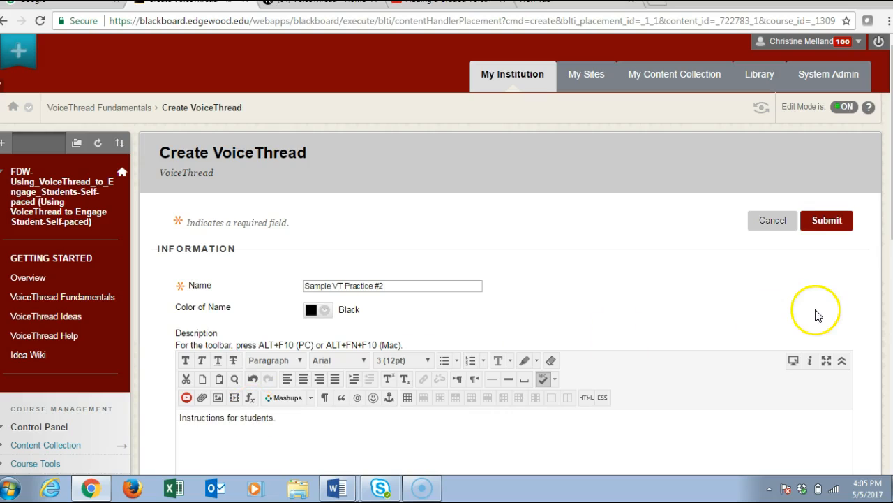
Enable evaluation for the item with 10 points possible and submit it
scroll(446, 279, "down", 6)
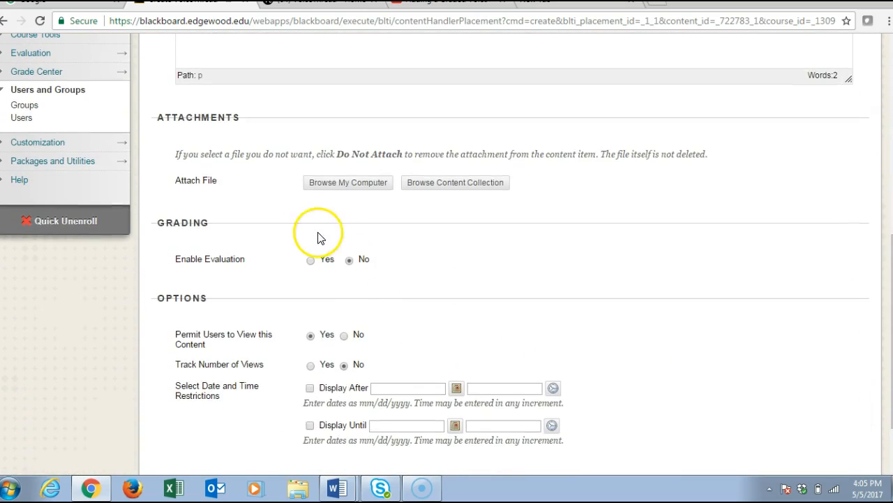
left_click(311, 262)
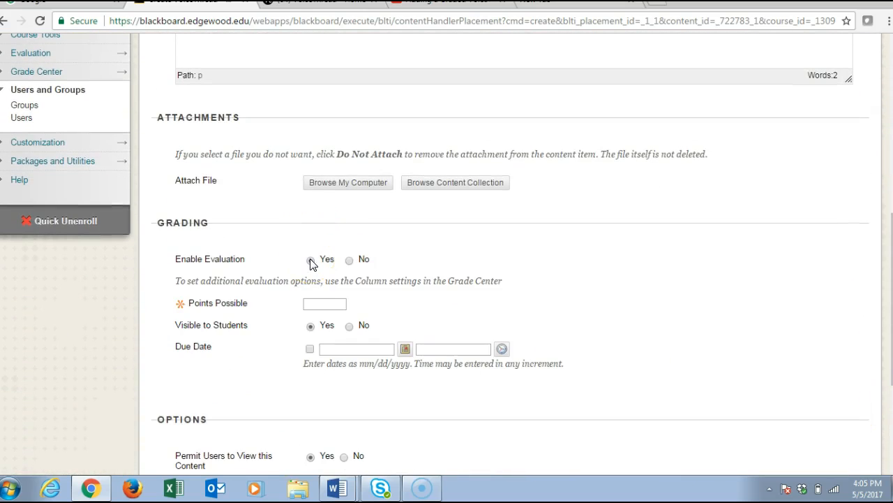
left_click(321, 304)
type("10")
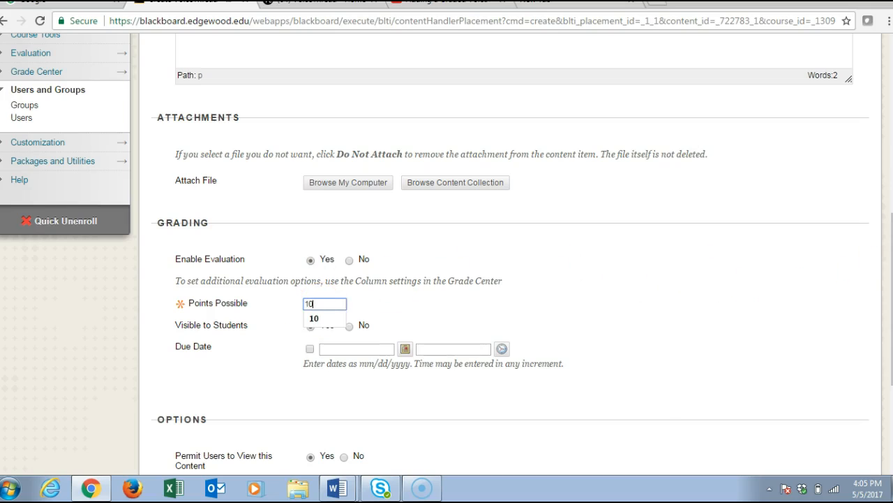
scroll(878, 307, "down", 3)
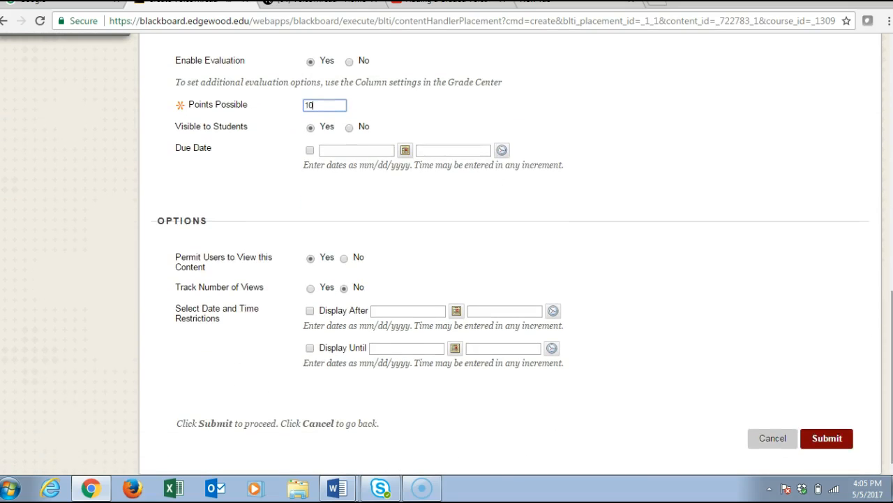
left_click(829, 440)
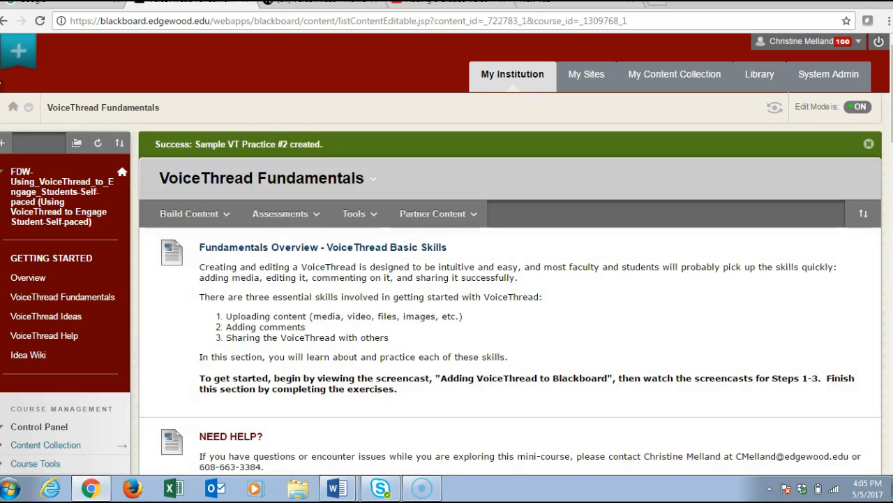
Open Sample VT Practice #2 in the Assignment Builder and preview the Watch a VoiceThread assignment type, returning to the type selection
scroll(447, 251, "down", 20)
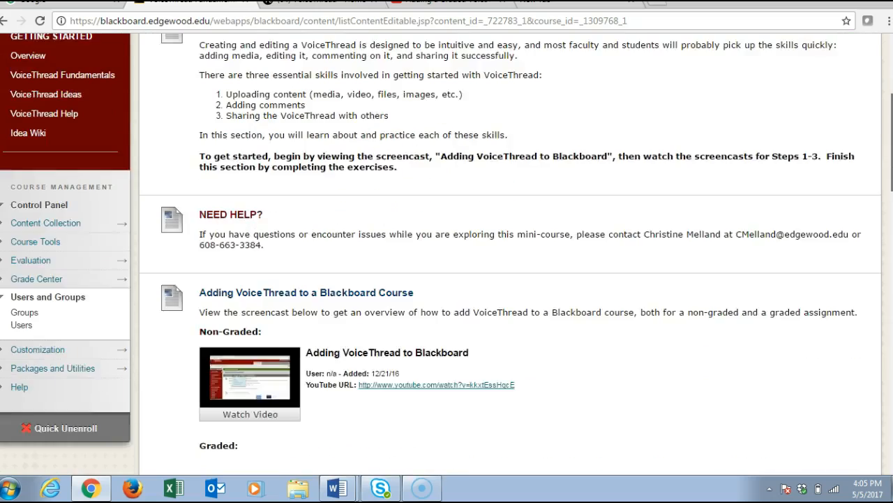
scroll(510, 251, "down", 5)
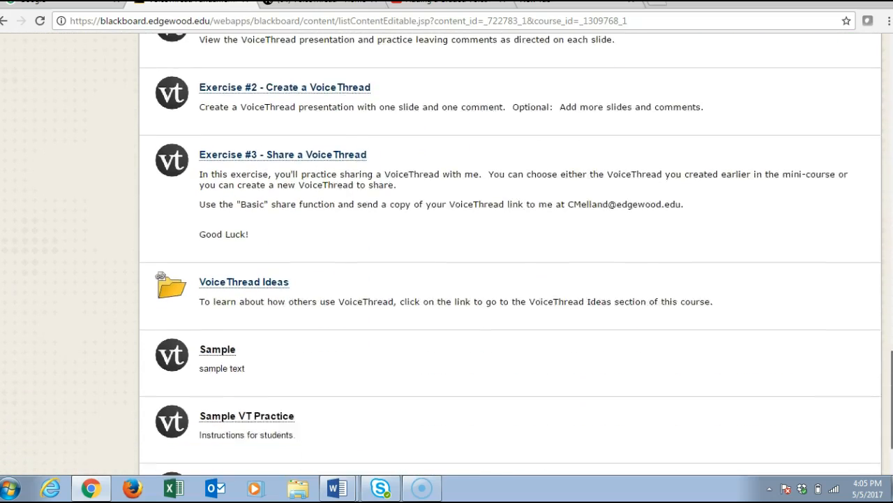
left_click(256, 420)
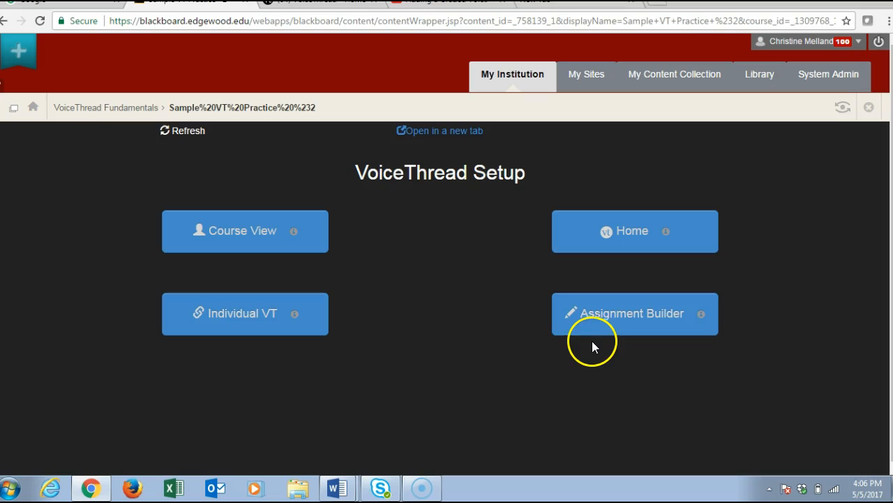
left_click(617, 319)
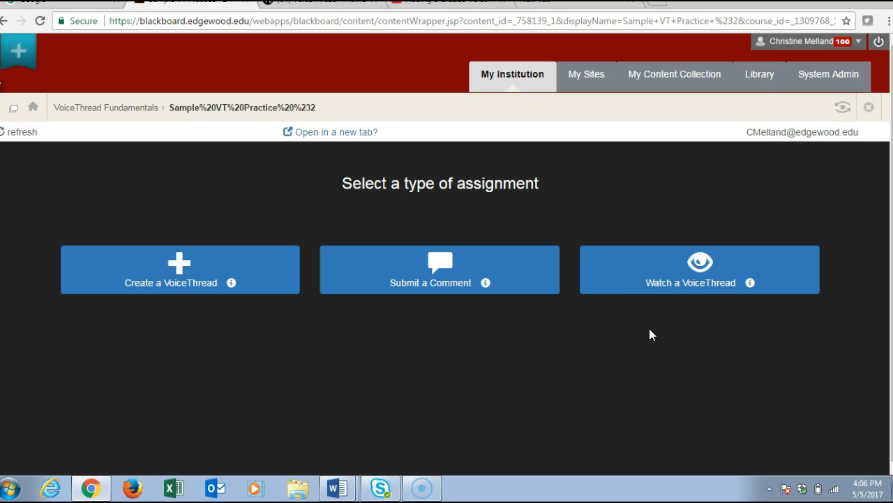
left_click(645, 279)
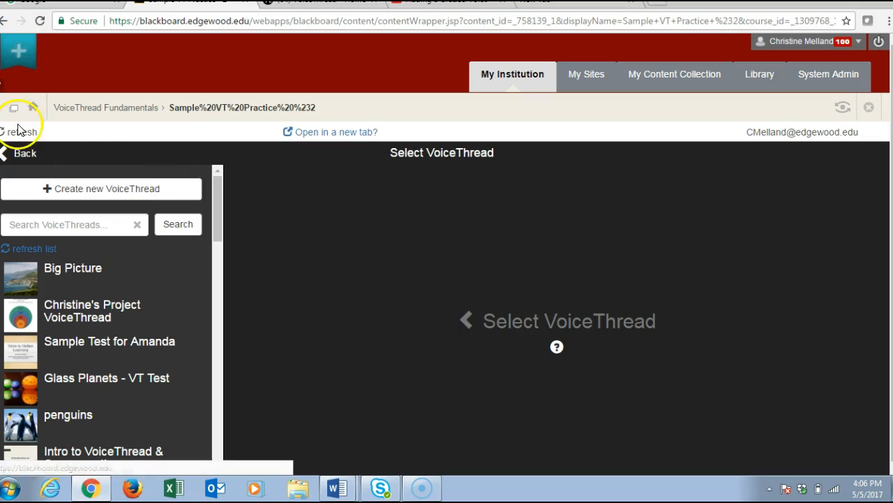
left_click(24, 154)
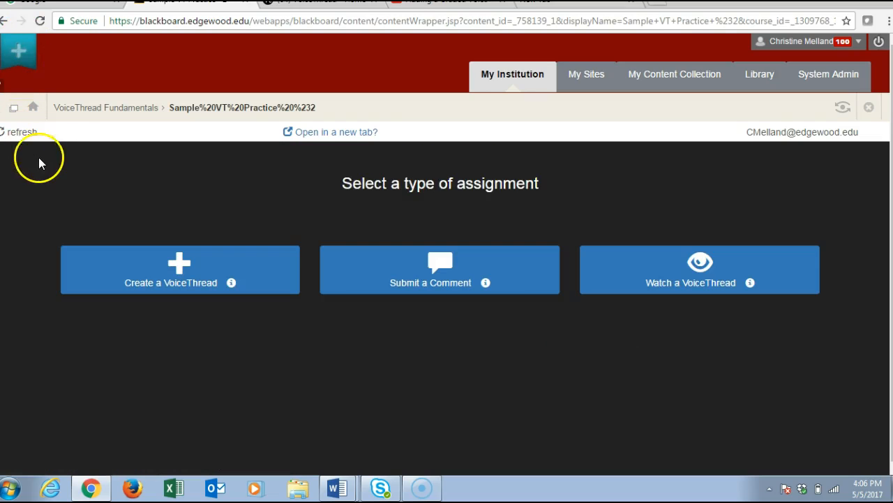
Preview the Submit a Comment assignment type, return to the type selection, and choose Create a VoiceThread
left_click(366, 267)
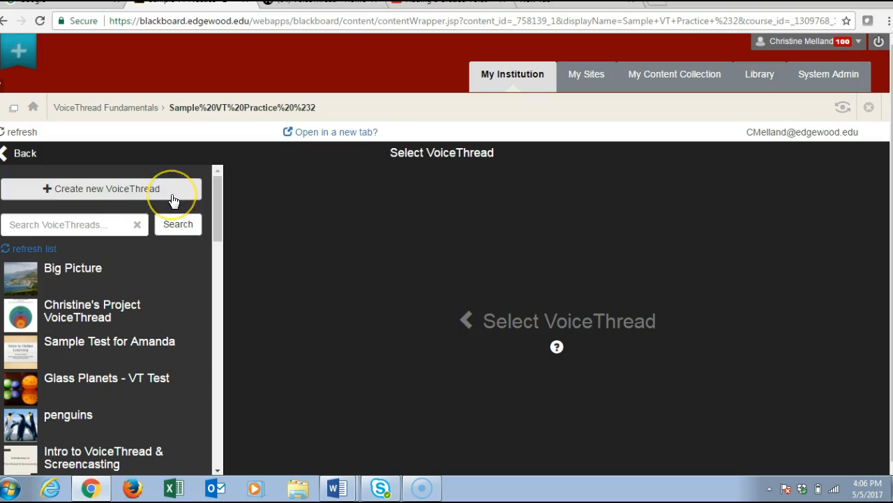
left_click(23, 155)
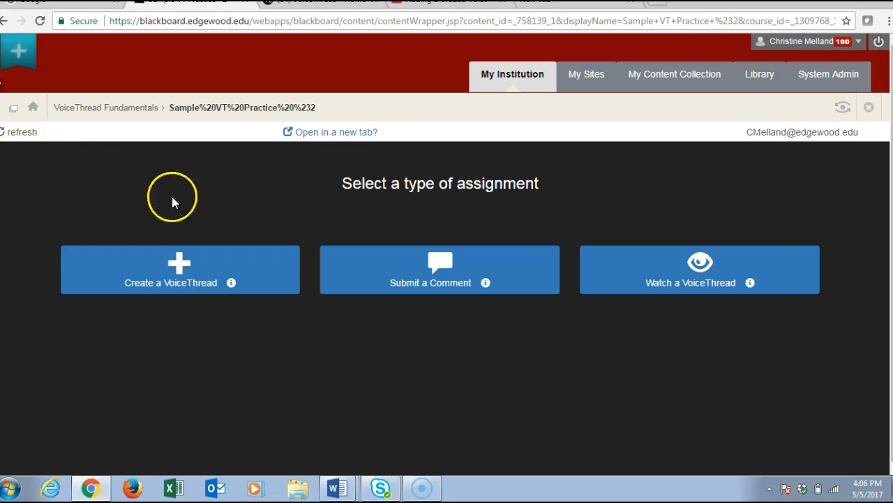
left_click(266, 269)
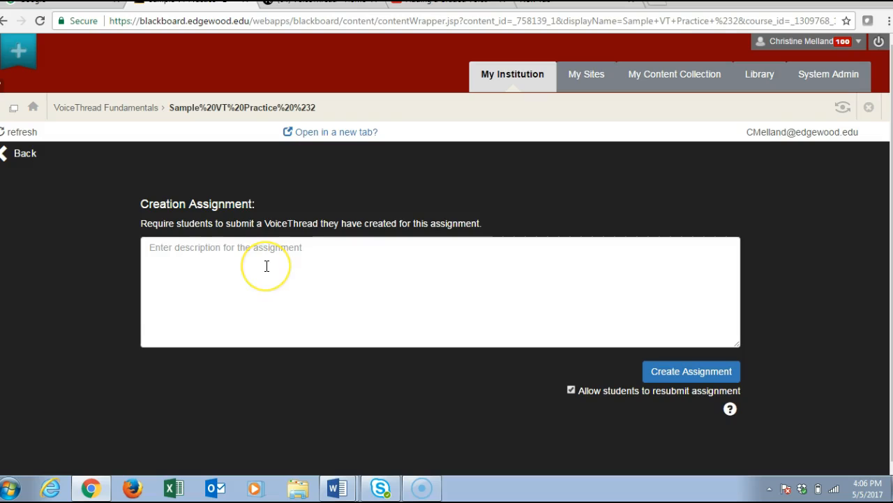
Enter the assignment description "Give instructions on the activity: include # slides and the commenting - text, audio or video."
left_click(266, 262)
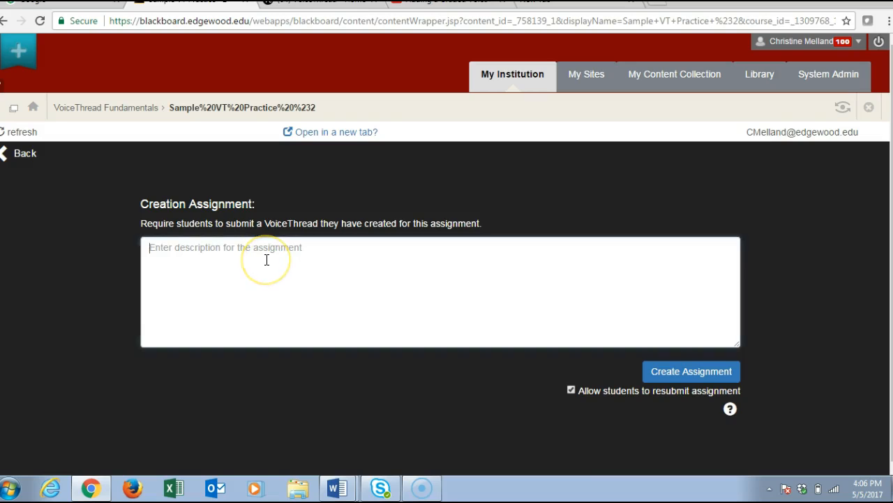
type("Give a ")
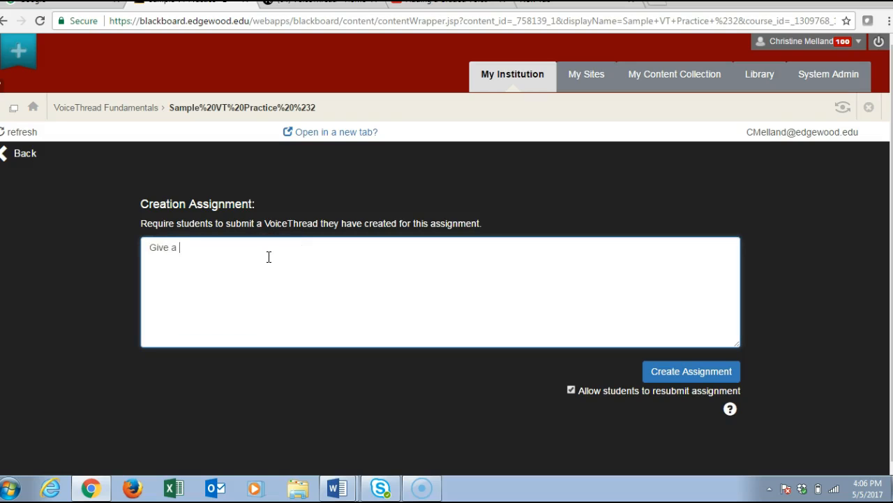
type("description o")
key("BackSpace")
key("BackSpace")
key("BackSpace")
key("BackSpace")
key("BackSpace")
key("BackSpace")
key("BackSpace")
key("BackSpace")
key("BackSpace")
key("BackSpace")
key("BackSpace")
key("BackSpace")
key("BackSpace")
key("BackSpace")
type("instructions on the activity:  include #")
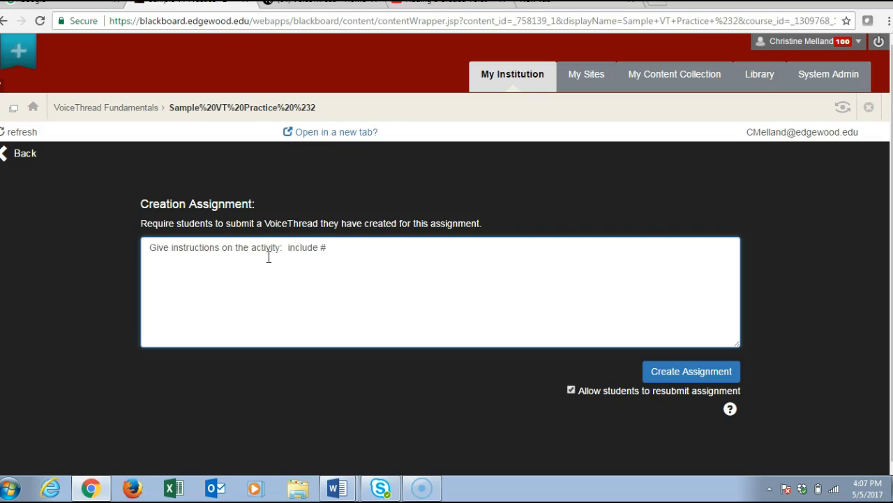
type(" slides and the commenting - text, audio or video.")
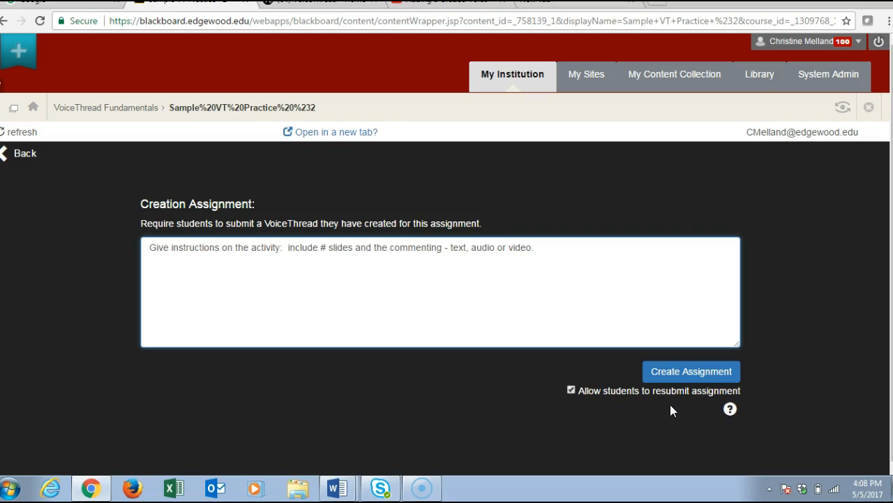
Create the VoiceThread creation assignment and return to the course
left_click(692, 376)
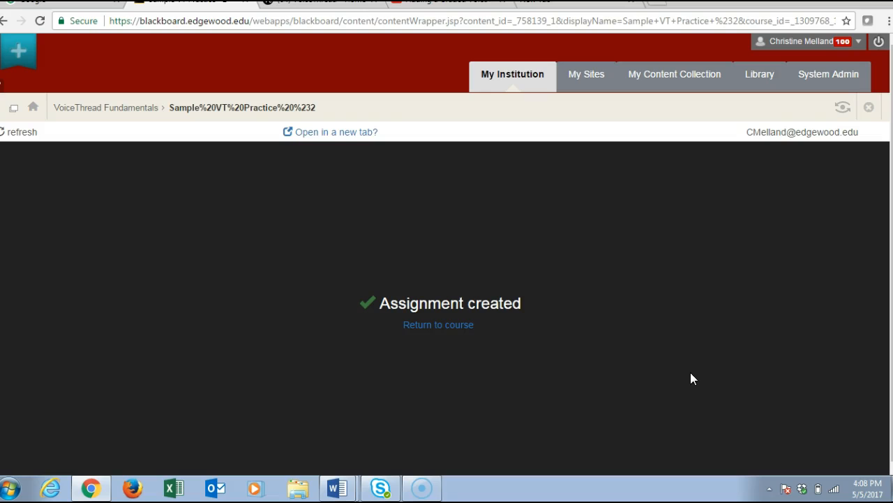
left_click(454, 327)
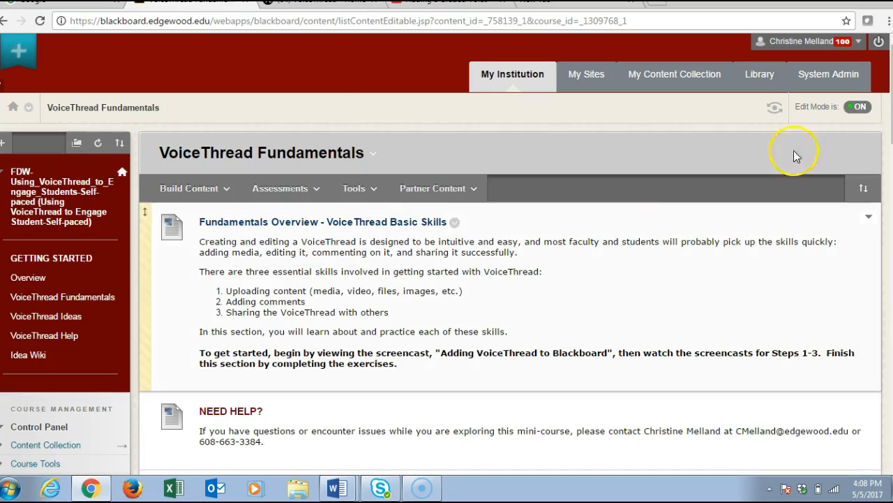
Open Sample VT Practice #2 to review its submission lists and student reminder options, and return to VoiceThread Fundamentals
left_click_drag(890, 95, 879, 409)
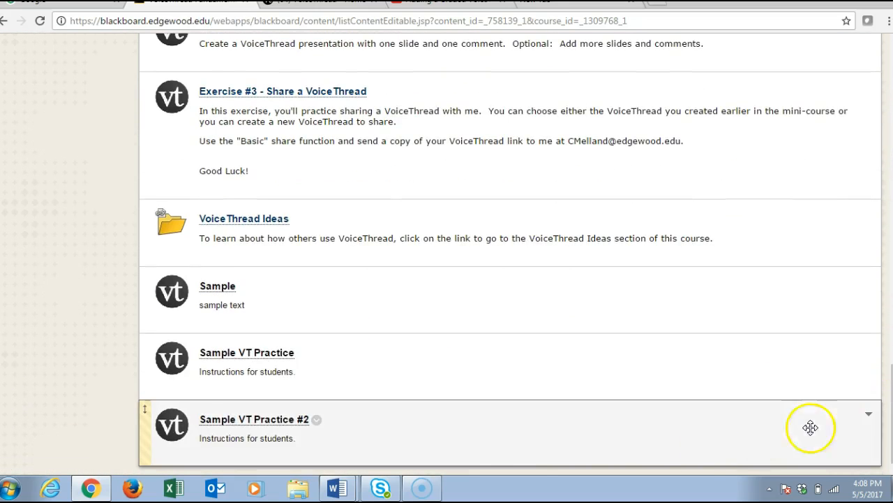
left_click(279, 424)
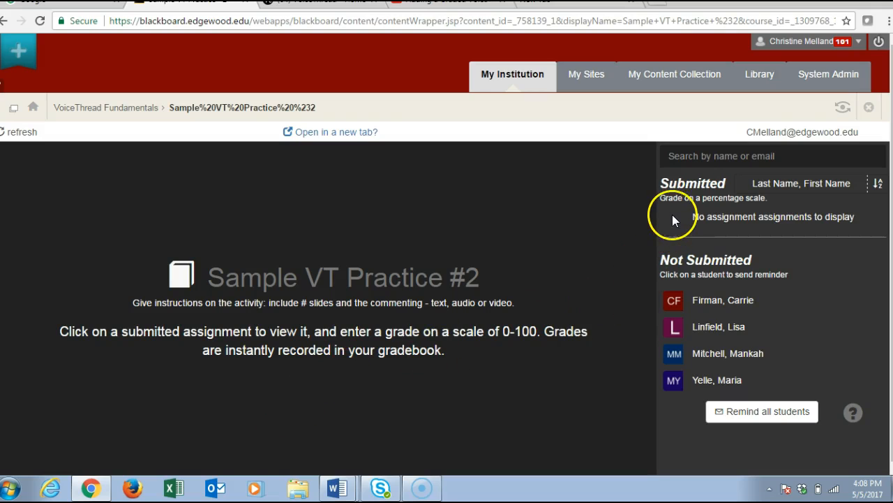
mouse_move(763, 300)
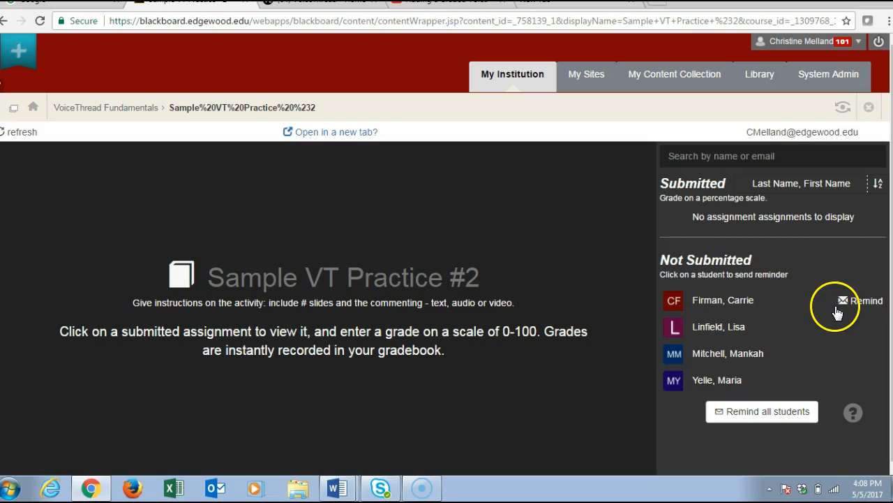
left_click(125, 109)
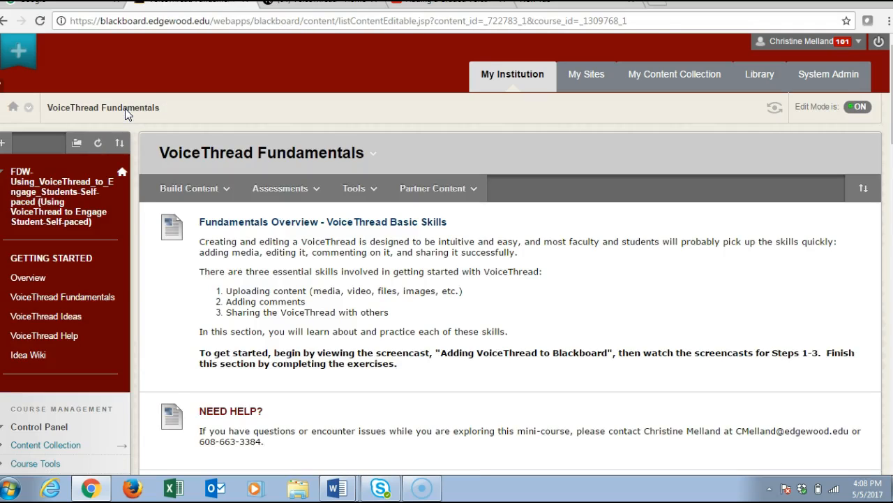
Enter student preview mode and go to the sample VoiceThread items at the end of VoiceThread Fundamentals
left_click(773, 108)
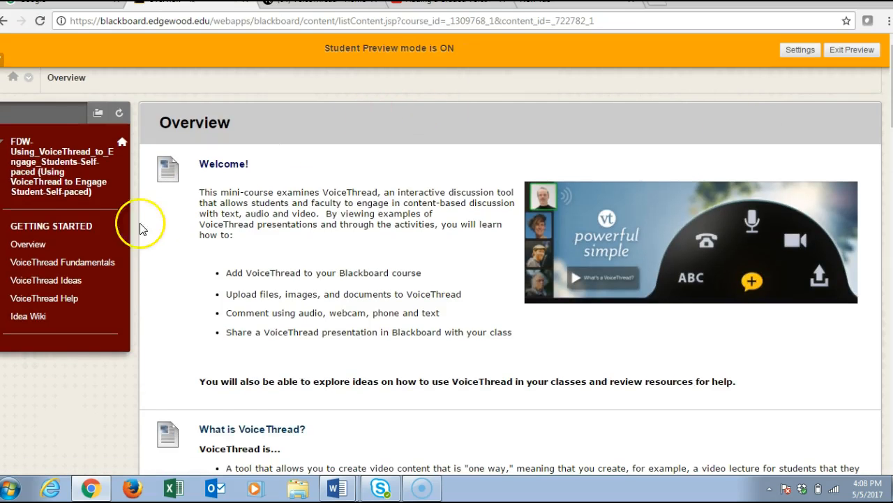
left_click(83, 263)
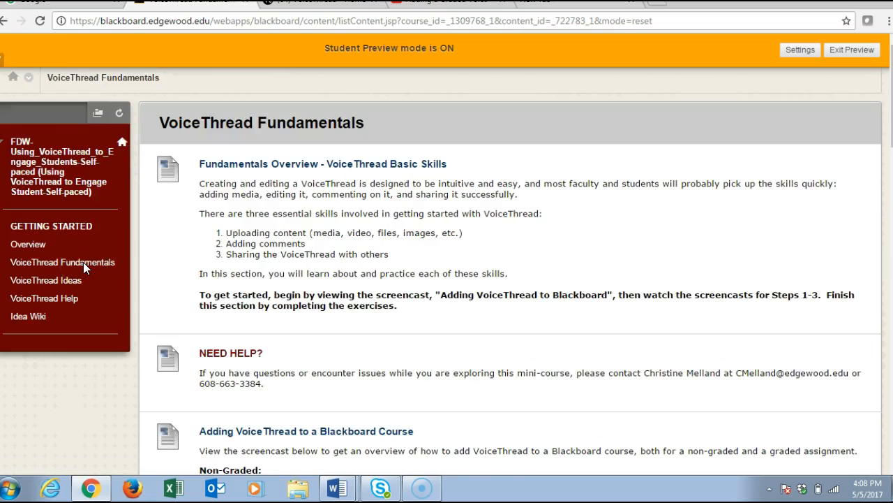
scroll(83, 265, "down", 10)
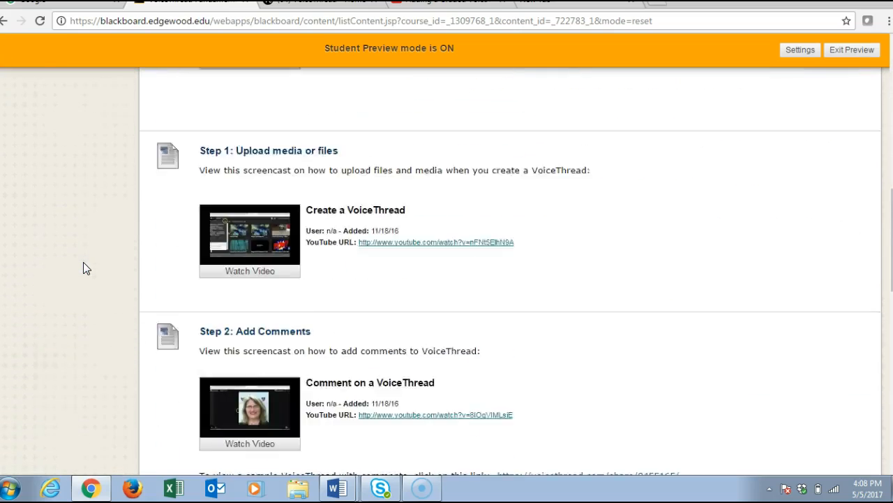
scroll(83, 264, "down", 5)
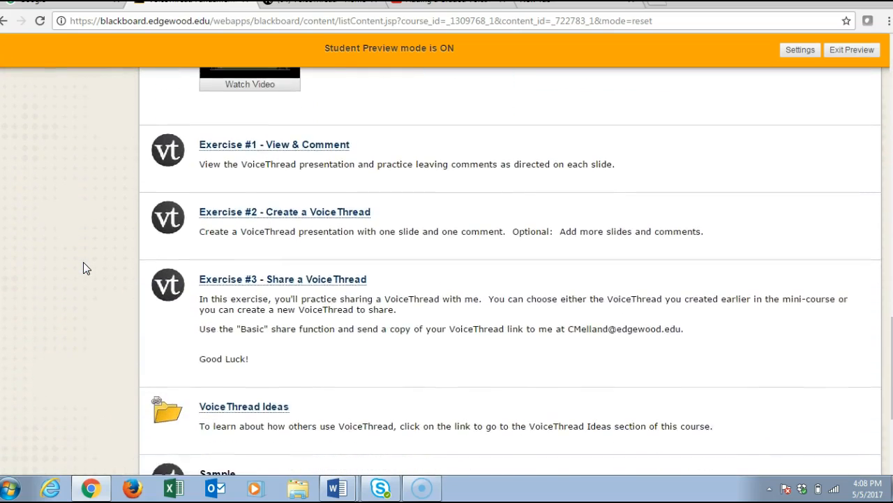
scroll(83, 263, "down", 2)
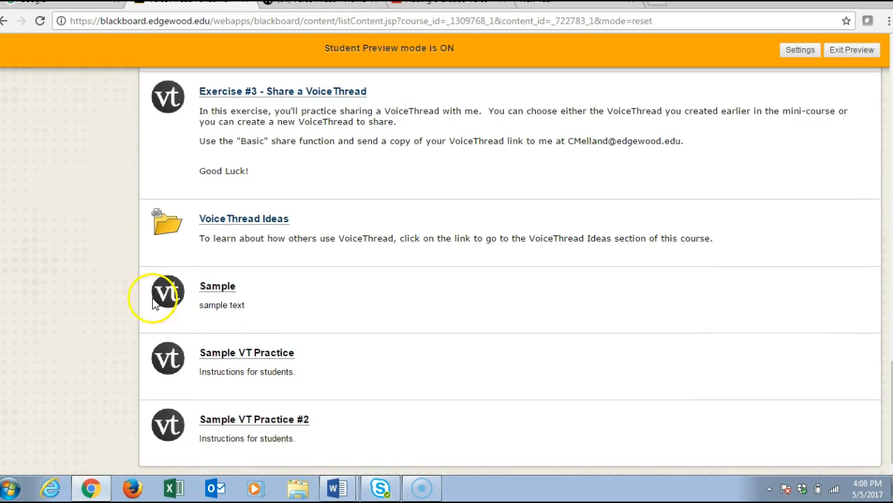
Open Sample VT Practice #2 as a student and verify the VoiceThread account by submitting its password
left_click(265, 424)
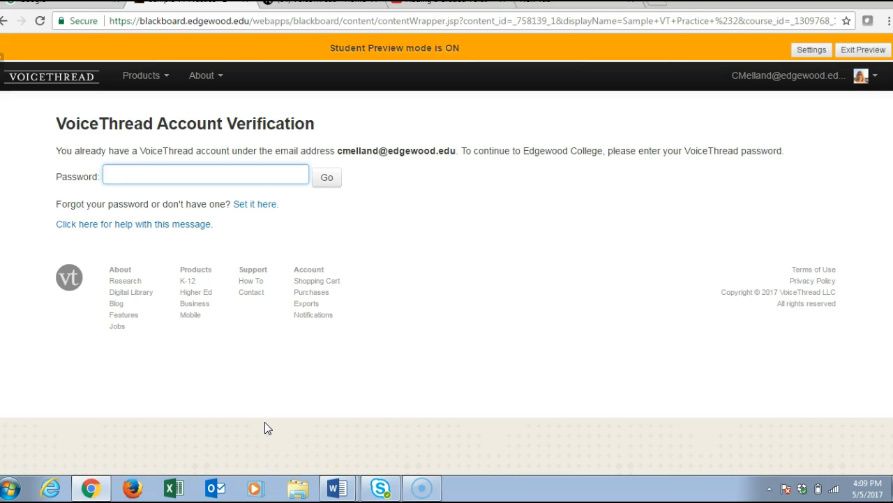
type("*********")
key("Return")
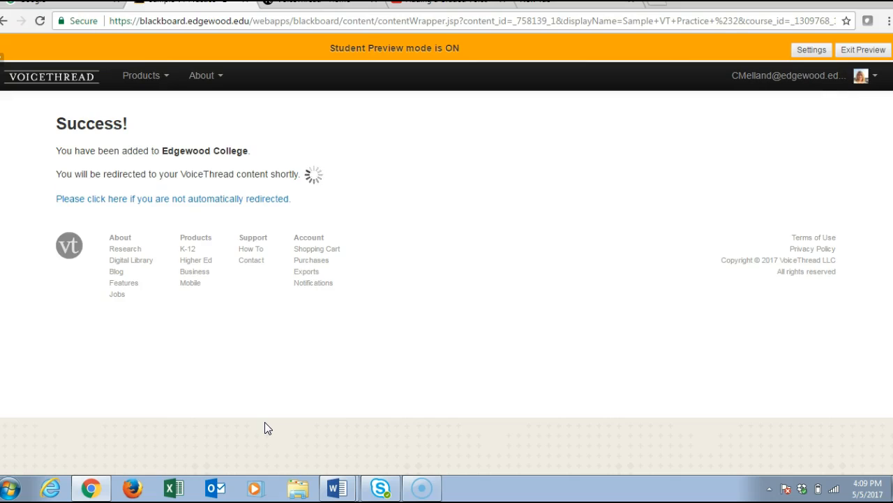